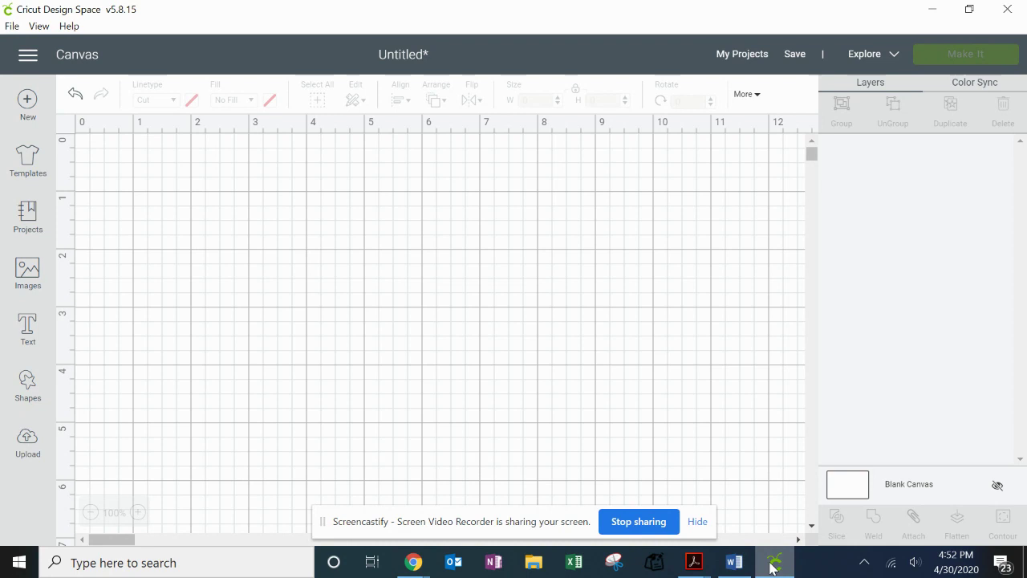
Step: Add a text box reading 'Holiday' to the canvas, correcting the typo
left_click(28, 329)
type("Holisa")
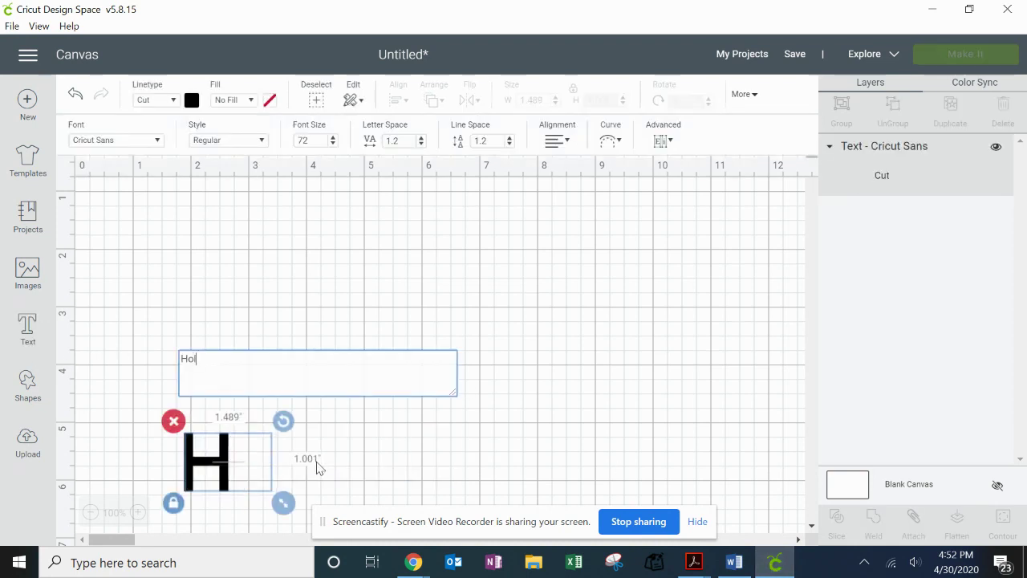
key("BackSpace")
key("BackSpace")
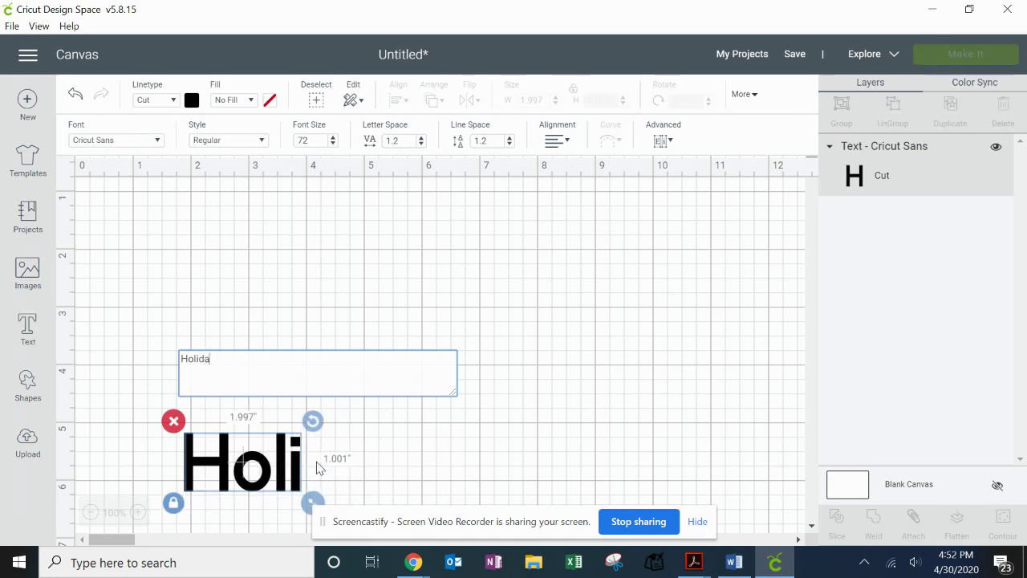
type("day")
left_click(596, 409)
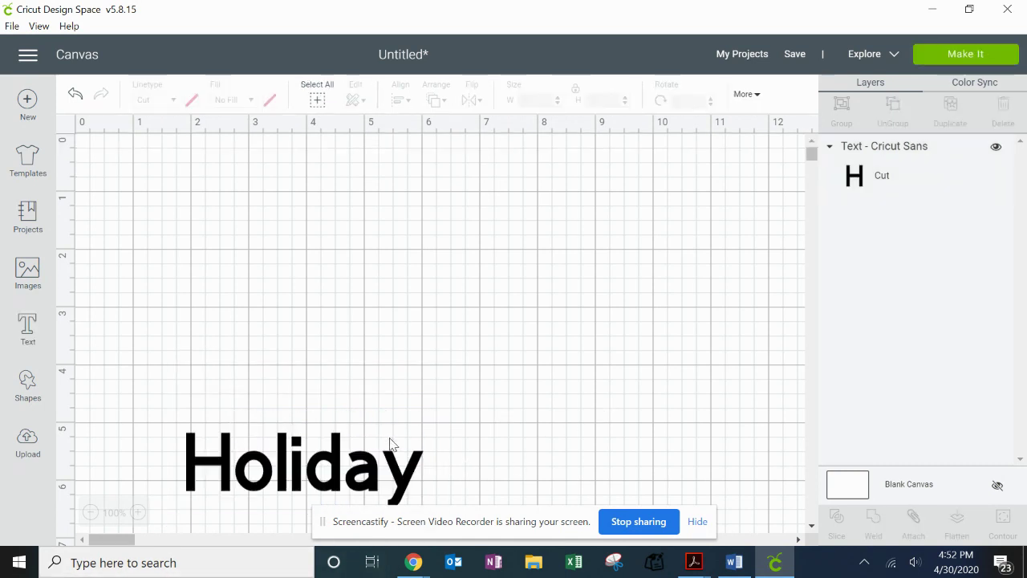
Step: Move the Holiday text up near the 2-inch mark and reselect it
left_click_drag(330, 466, 341, 243)
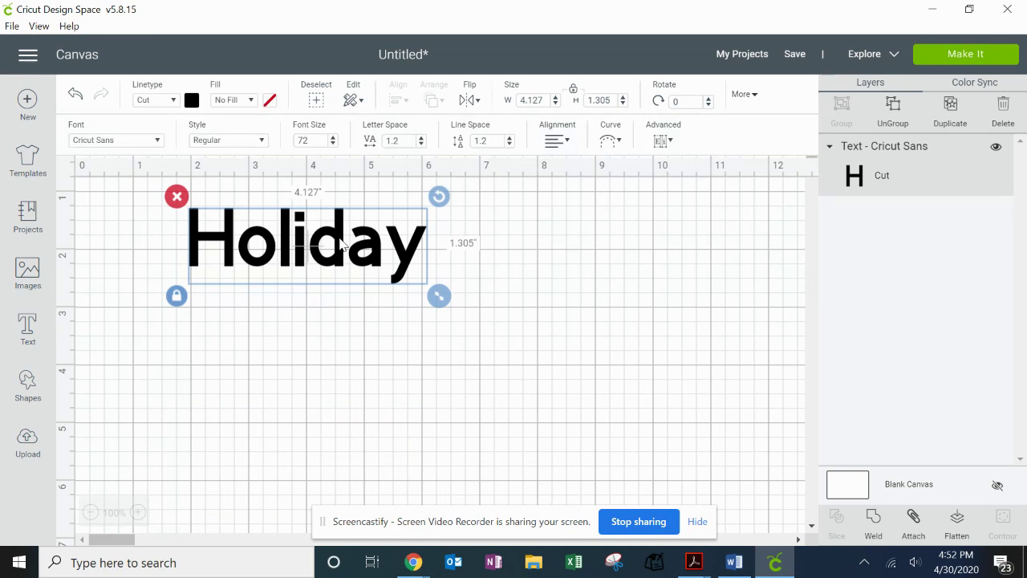
left_click(290, 249)
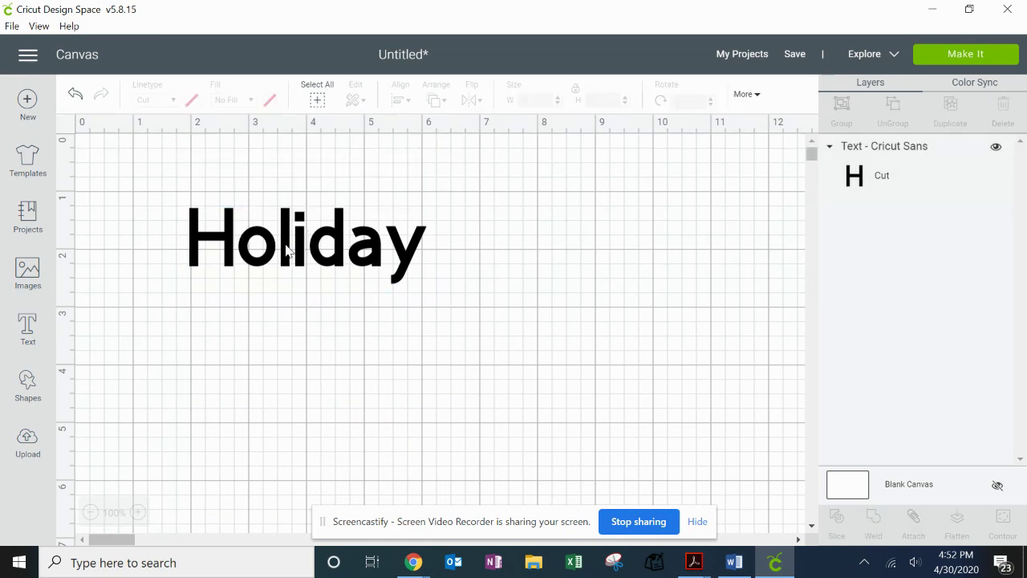
left_click(287, 251)
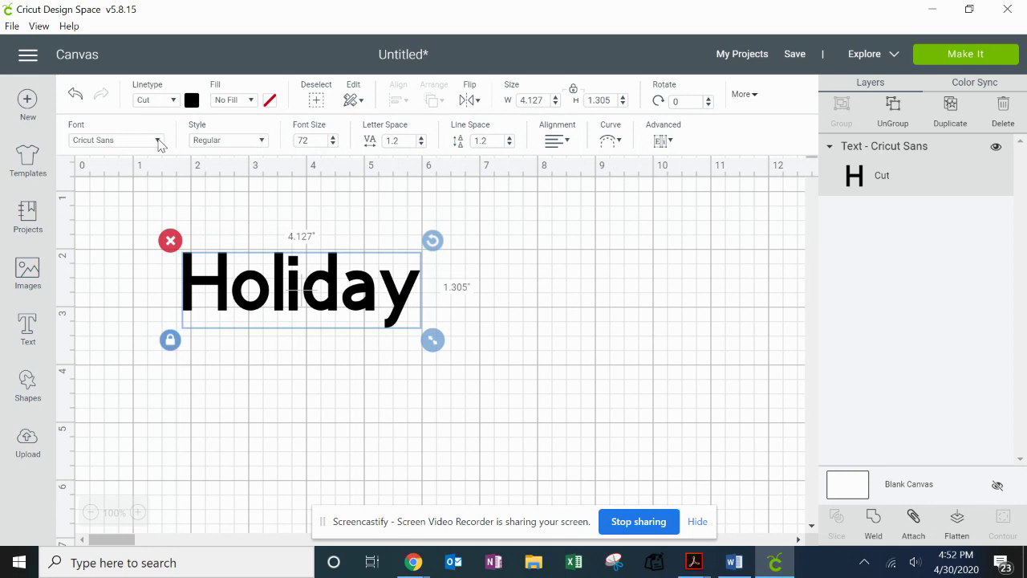
left_click(158, 141)
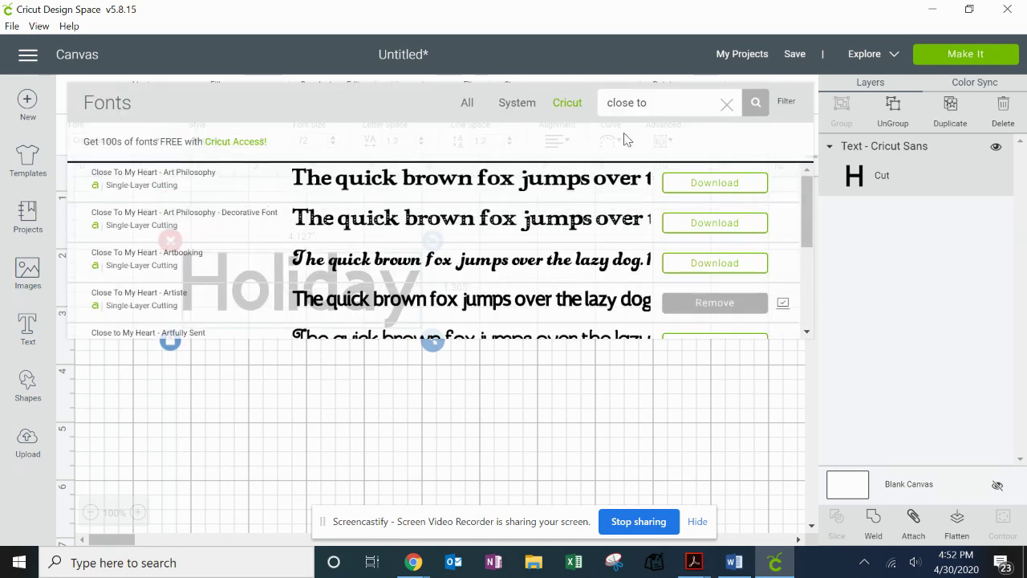
Step: Try the Close To My Heart 'You Are Here' and 'Artistry' fonts on Holiday
left_click_drag(808, 211, 810, 300)
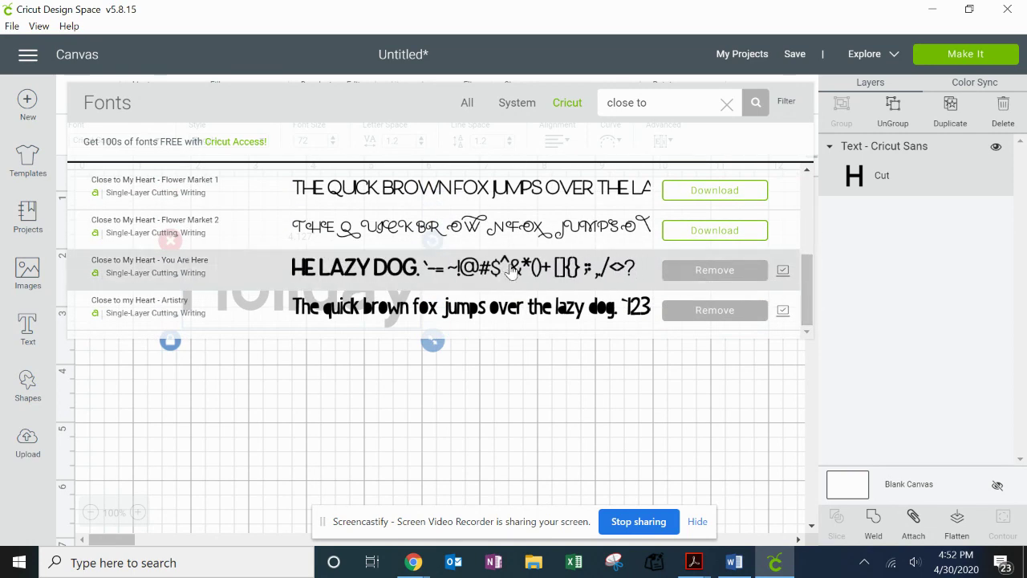
left_click(385, 275)
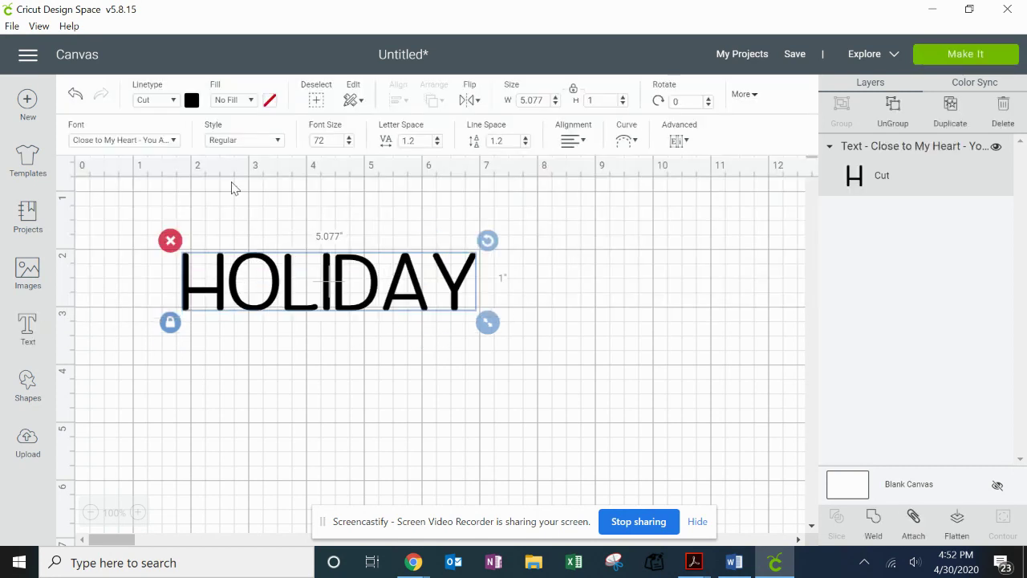
left_click(174, 141)
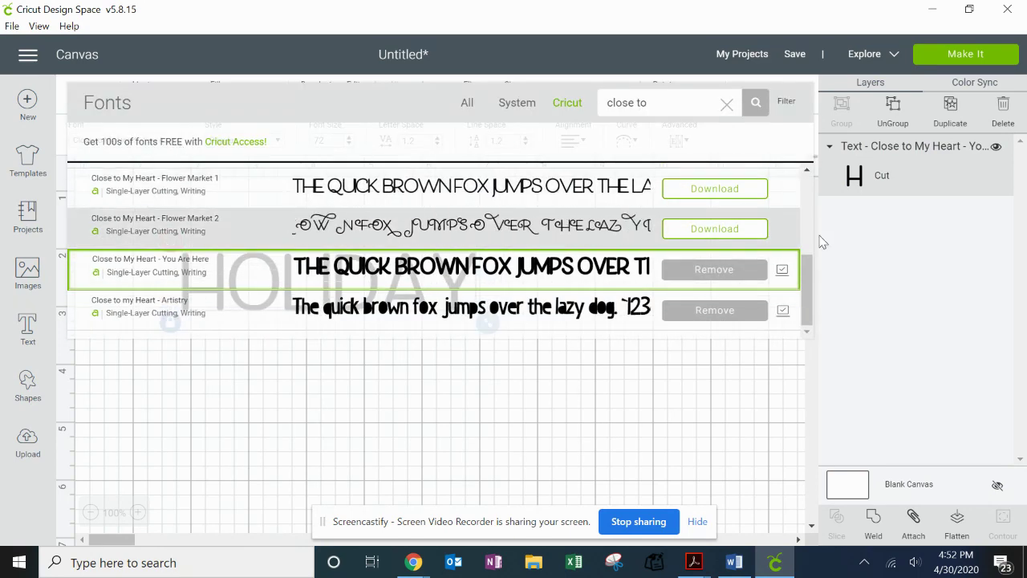
left_click(584, 311)
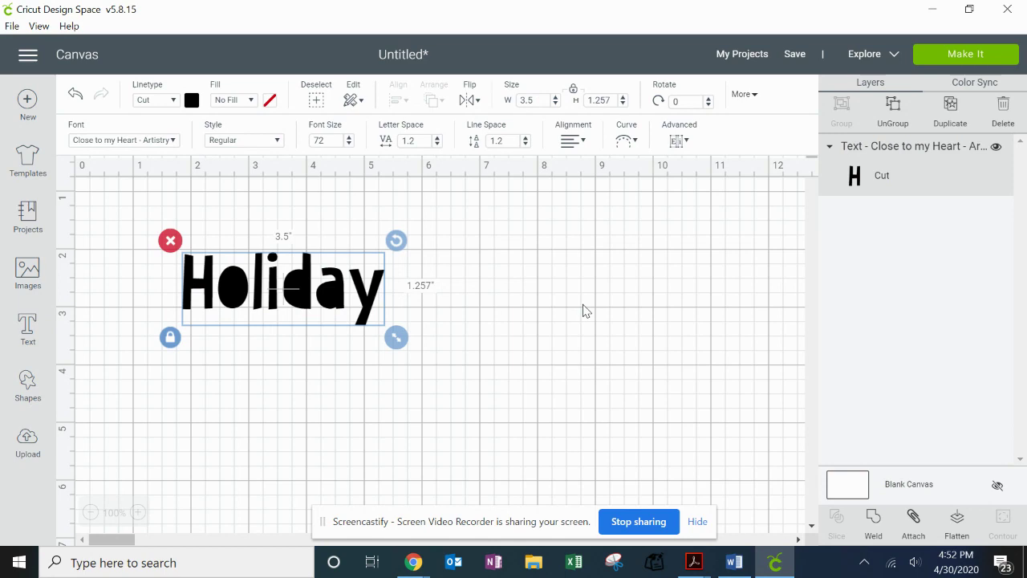
Step: Apply the Close To My Heart - Artiste font, making Holiday 4.552 by 1.3 inches
left_click(177, 142)
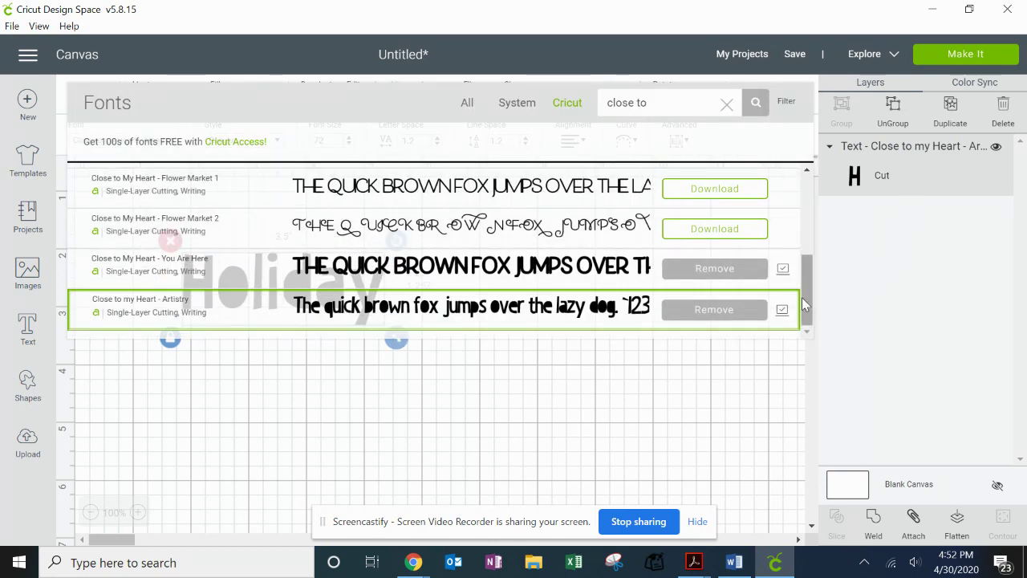
scroll(805, 297, "up", 1)
left_click_drag(802, 290, 802, 257)
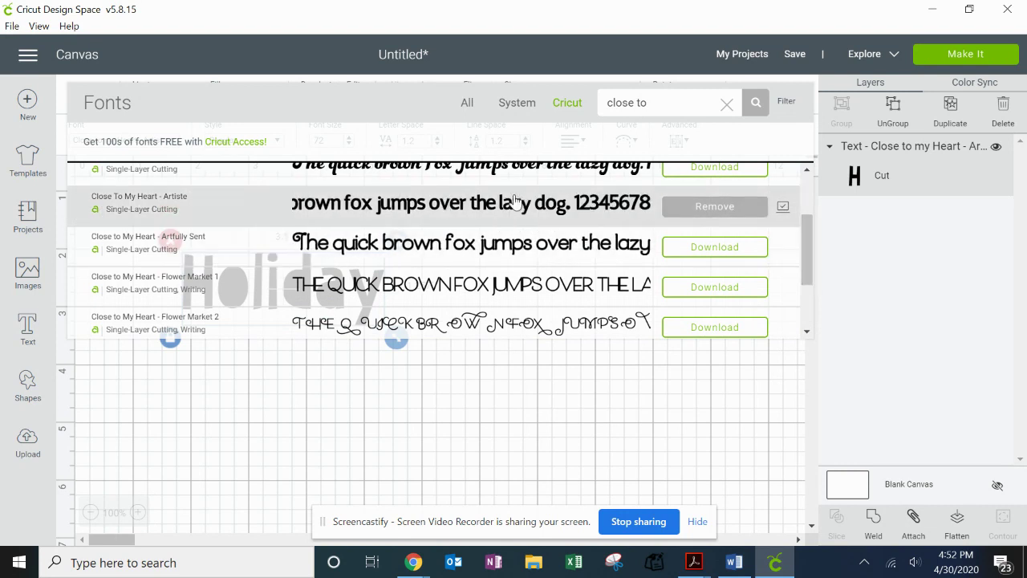
left_click(518, 201)
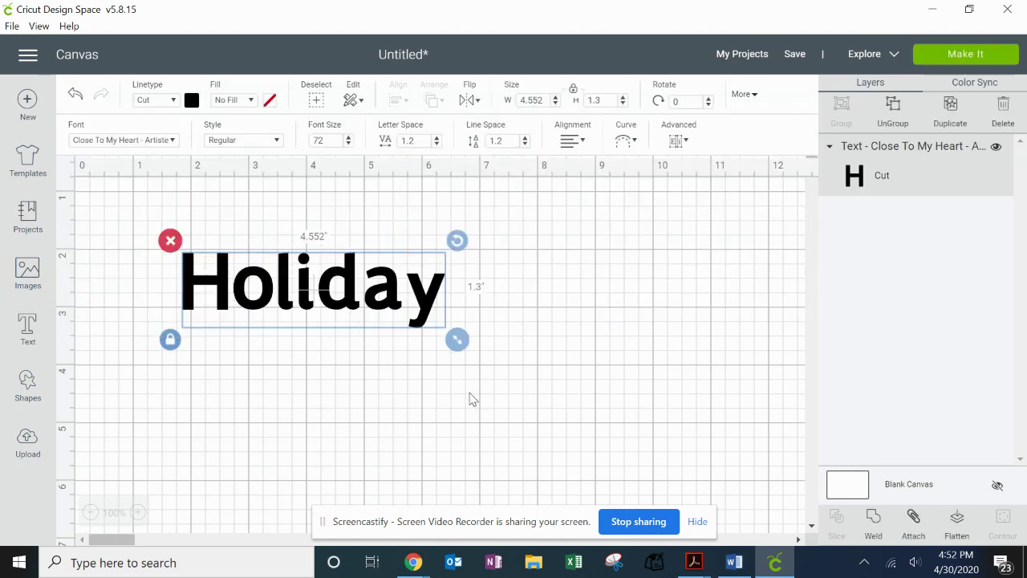
Step: Scale Holiday to 6.121 by 1.748 inches and ungroup it into separate letters
left_click_drag(457, 339, 531, 362)
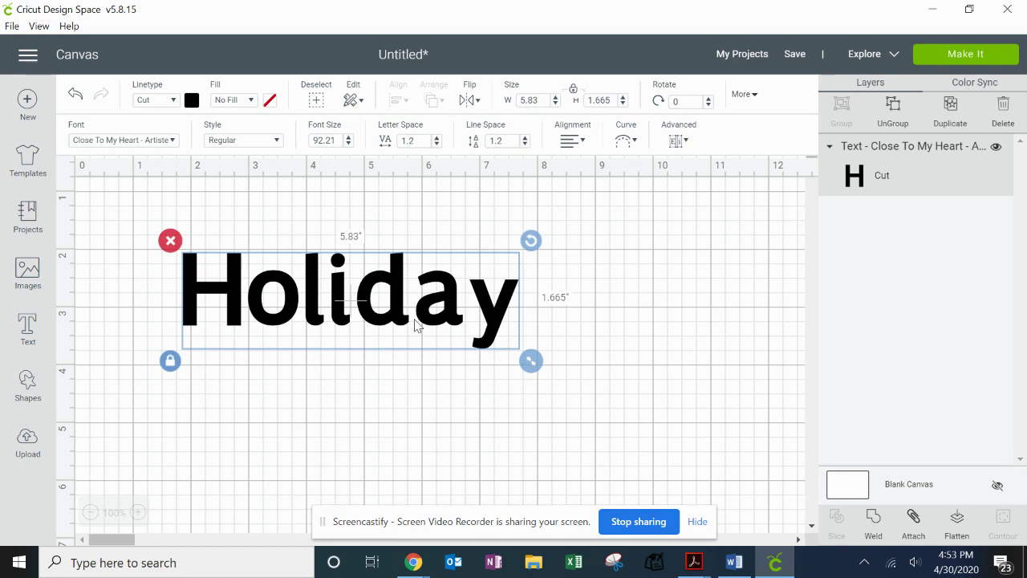
mouse_move(531, 361)
left_mouse_down()
mouse_move(583, 395)
mouse_move(548, 365)
left_mouse_up()
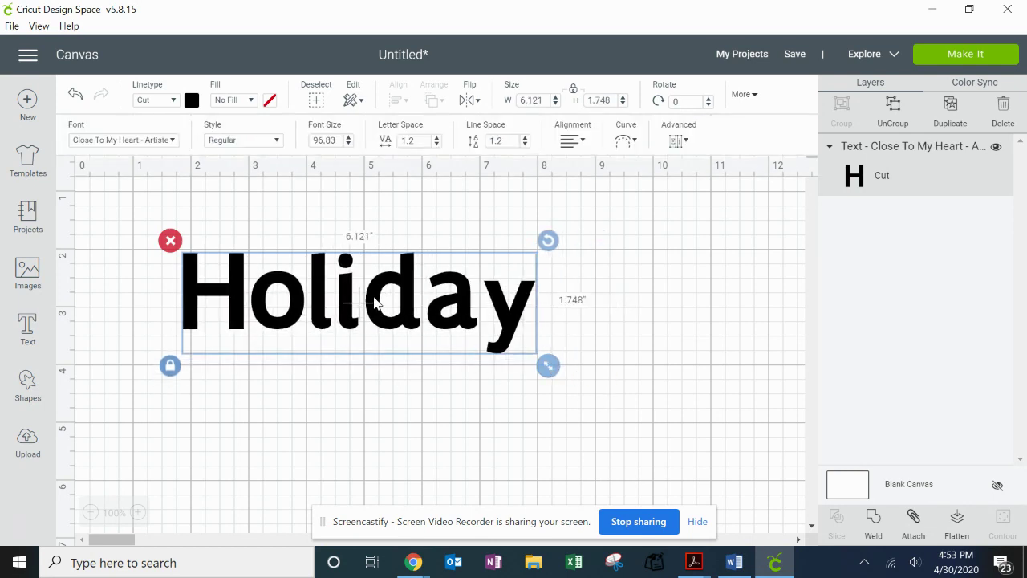
left_click(893, 112)
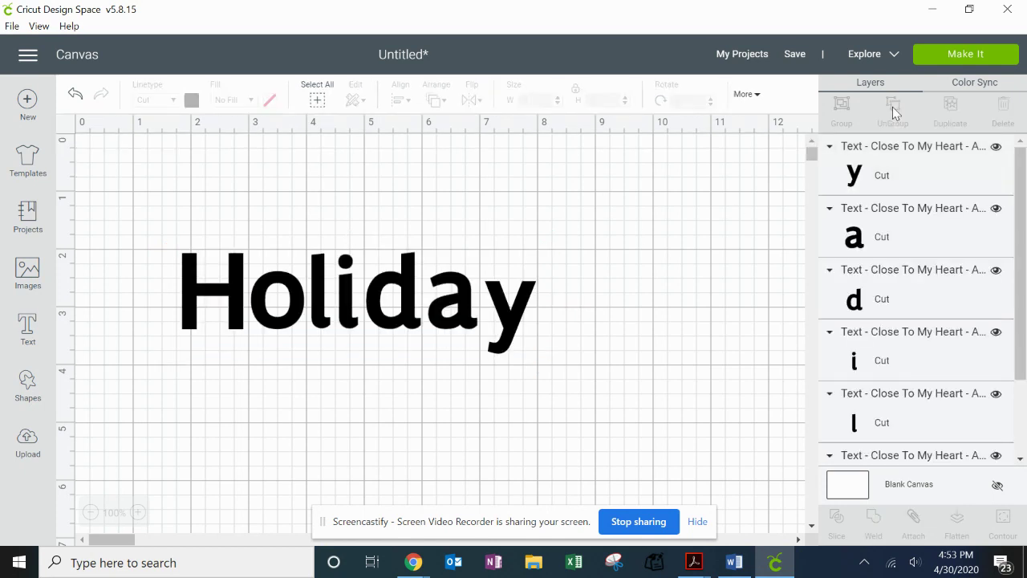
Step: Nudge the o, l and i left so each overlaps the letter before it
mouse_move(526, 316)
left_mouse_down()
mouse_move(543, 275)
mouse_move(519, 305)
left_mouse_up()
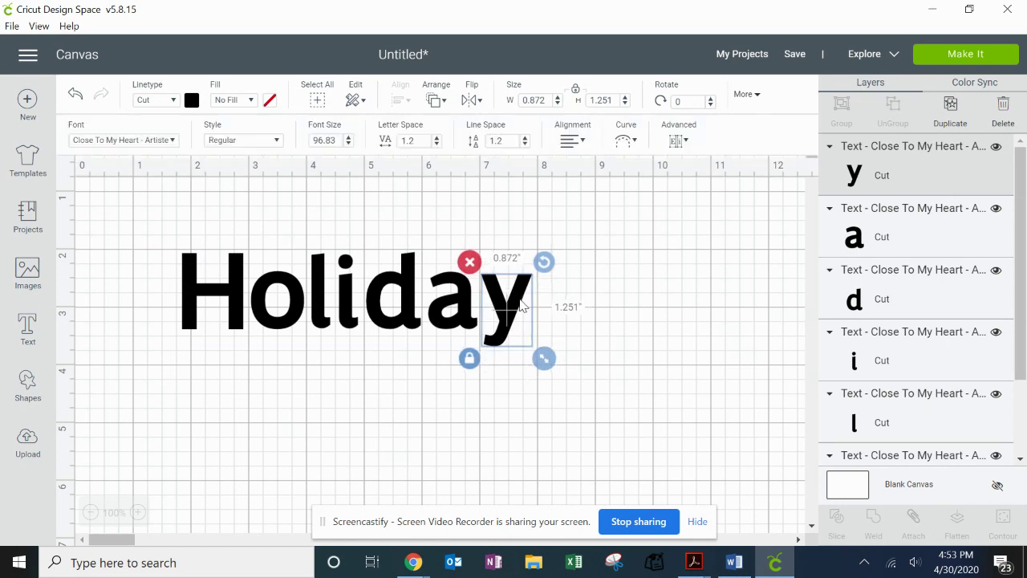
left_click(259, 302)
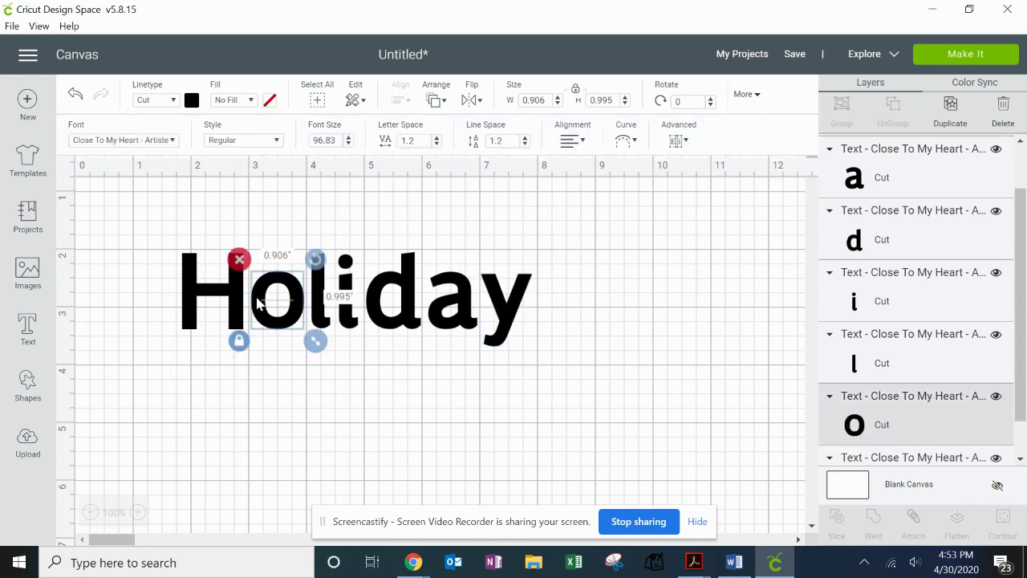
key("Left")
key("Left")
key("Left")
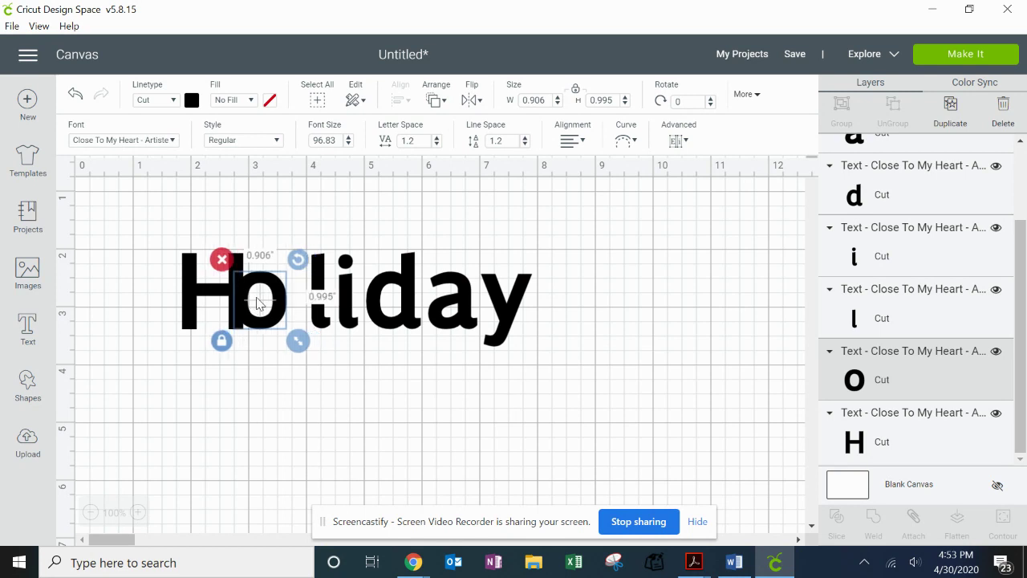
key("Right")
key("Right")
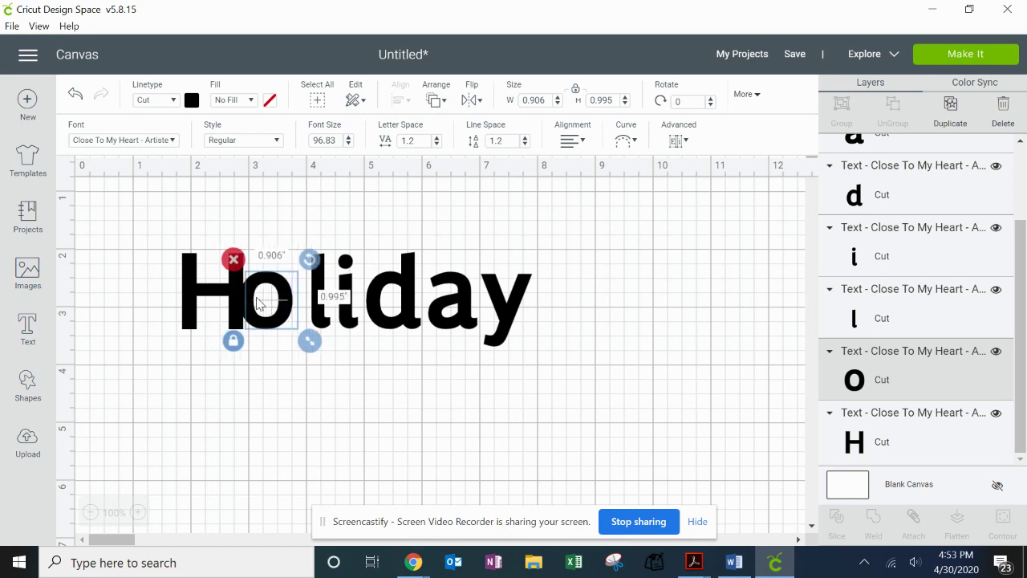
key("Left")
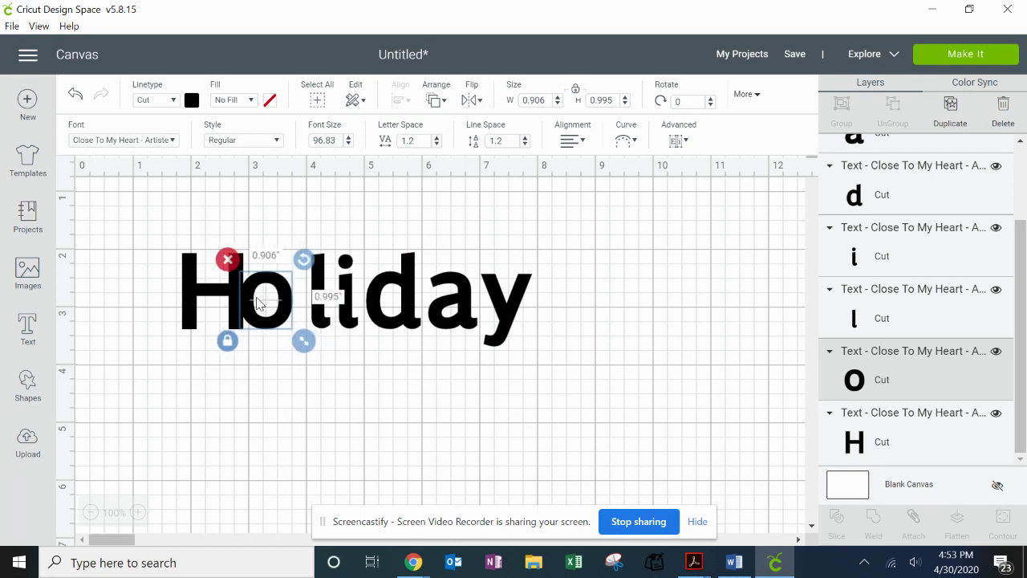
left_click(320, 283)
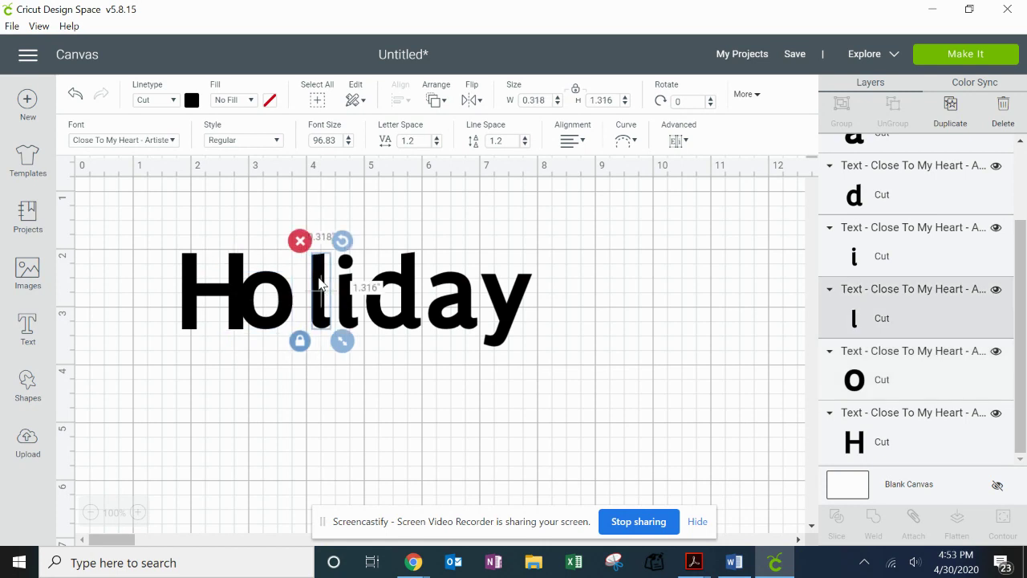
key("Left")
key("Left")
key("Left")
key("Left")
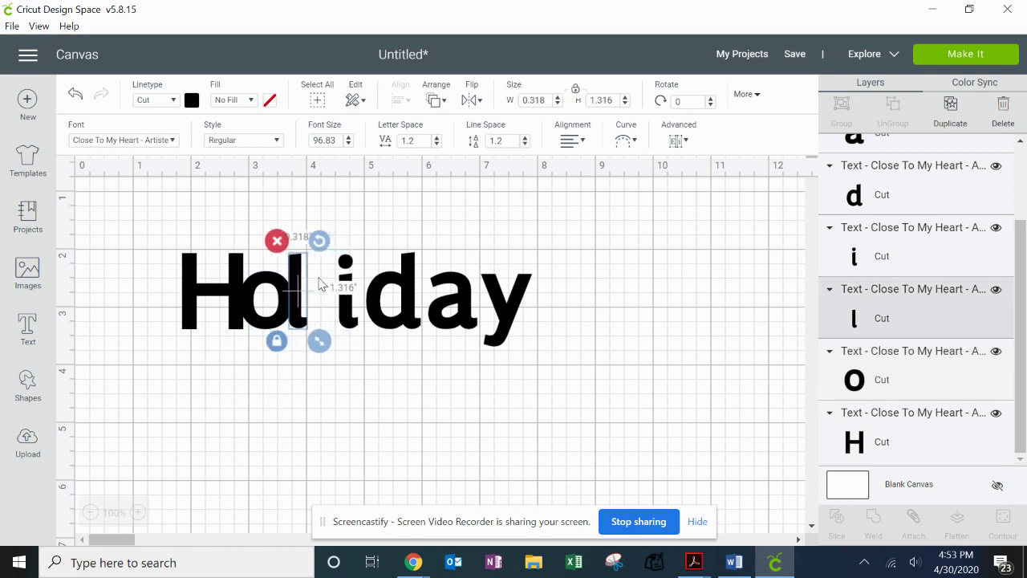
left_click(349, 317)
key("Left")
key("Left")
key("Left")
key("Left")
key("Left")
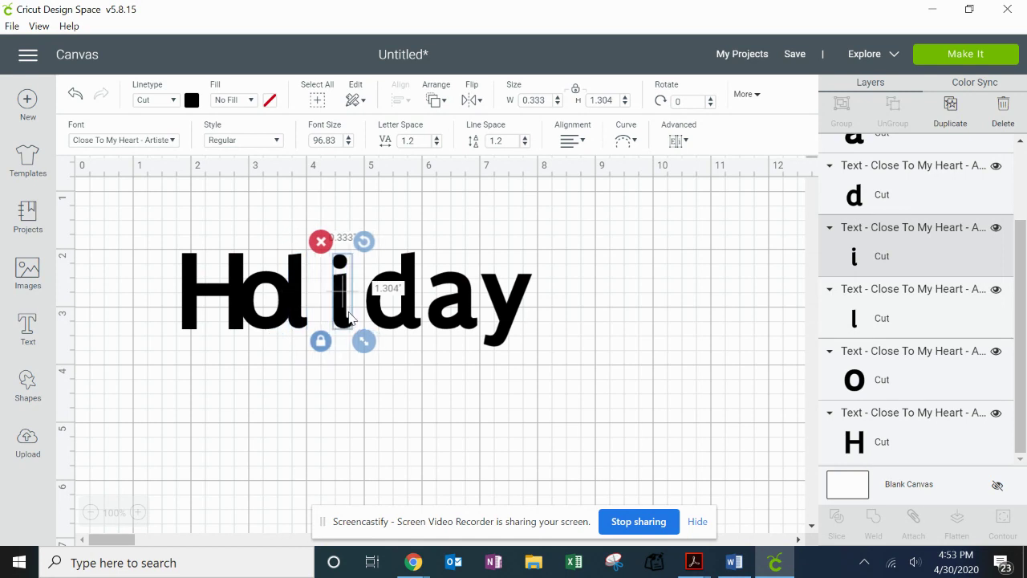
key("Left")
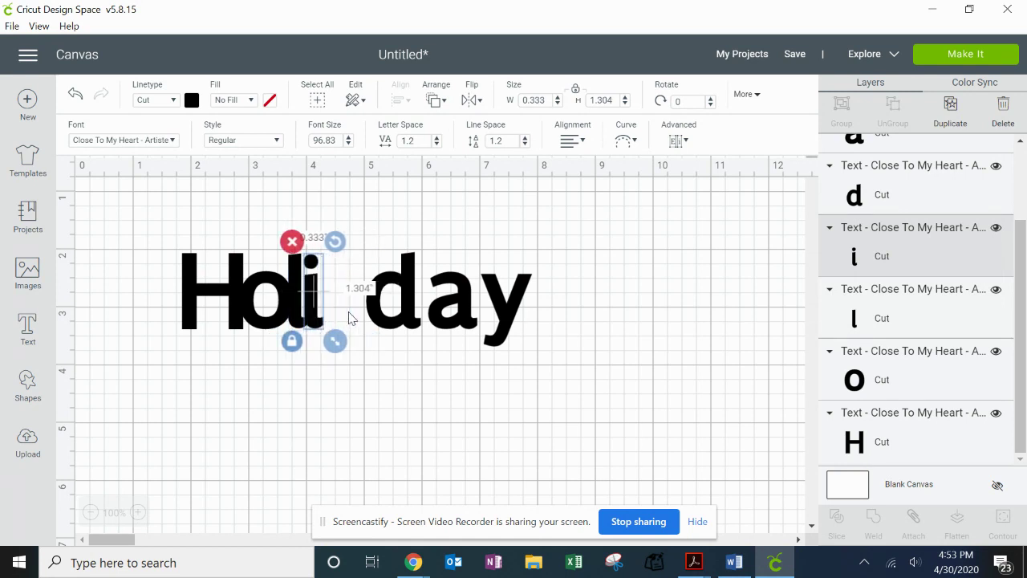
Step: Nudge the d, a and y left so each overlaps its left neighbour
left_click(372, 313)
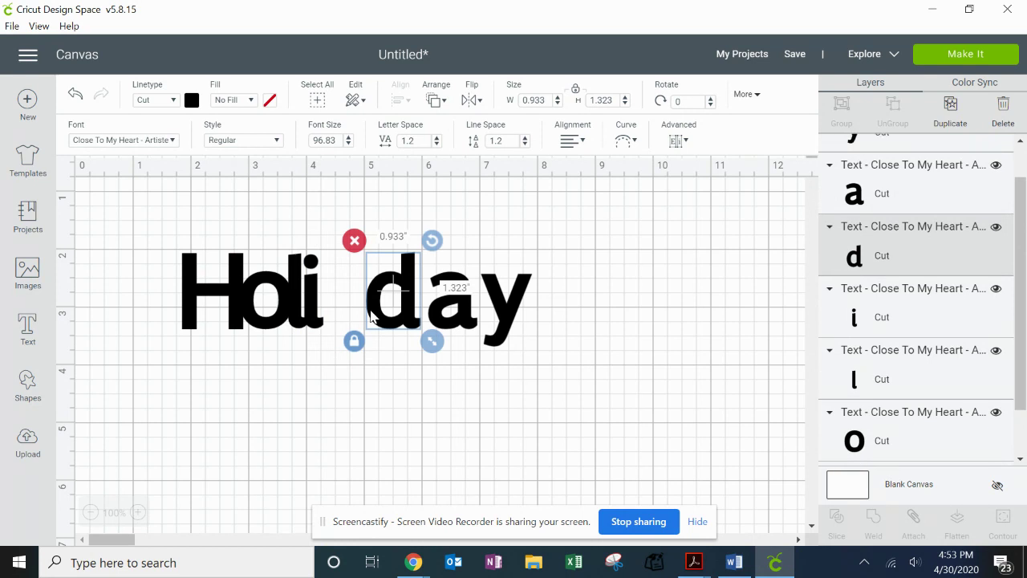
key("Left")
key("Left")
key("Left")
key("Left")
key("Left")
key("Left")
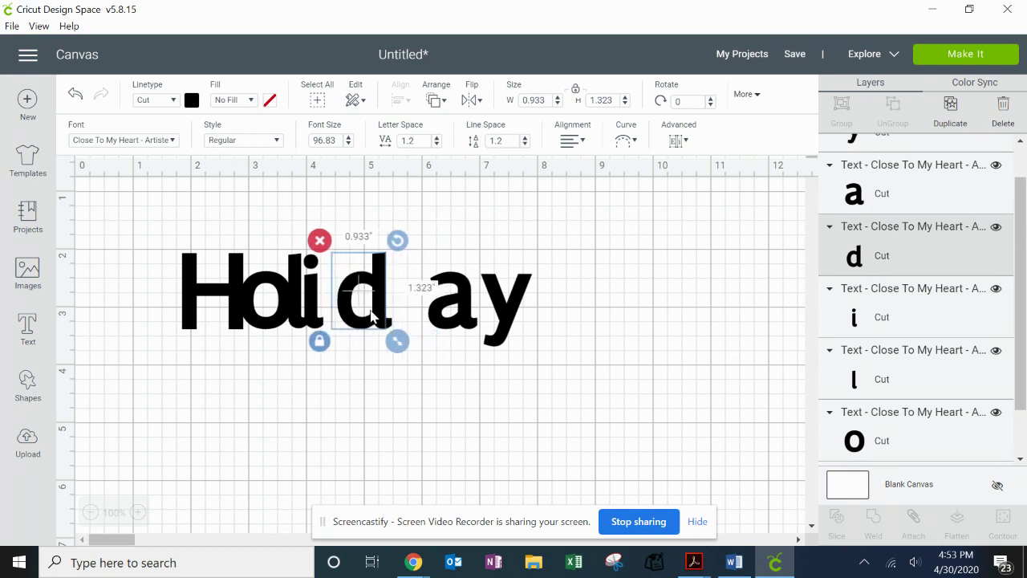
key("Left")
key("Left")
key("Left")
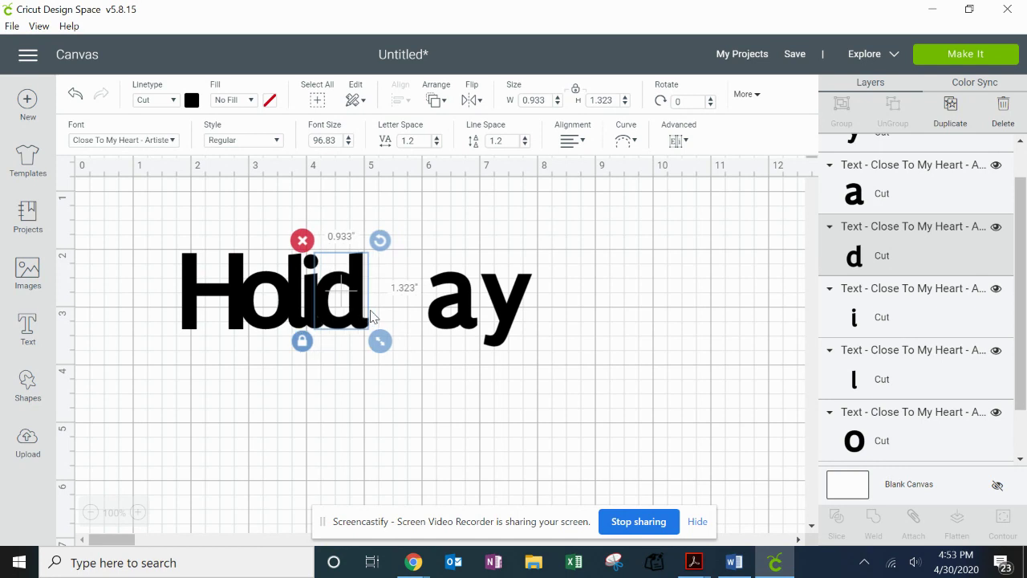
left_click(440, 309)
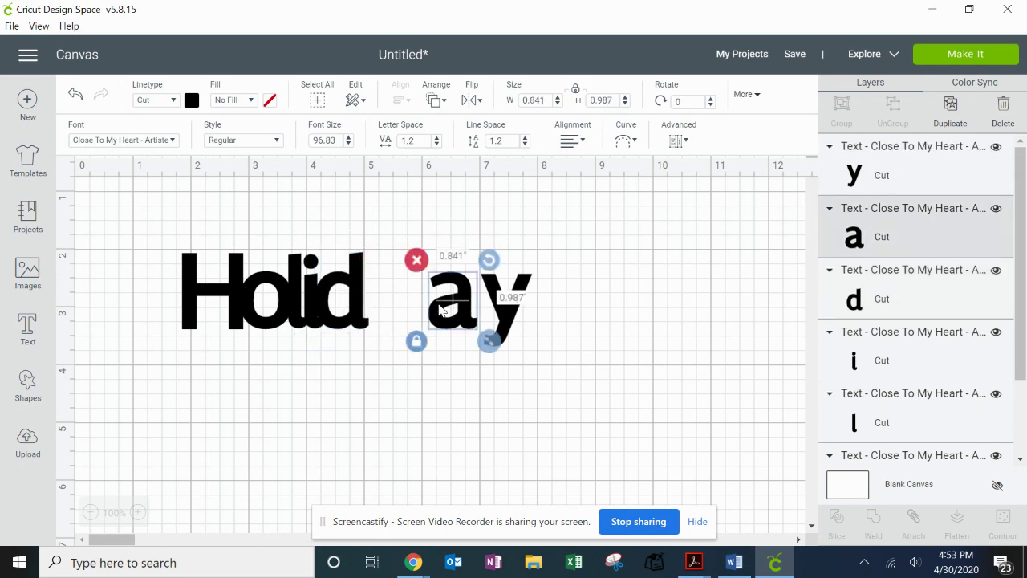
key("Left")
key("Left")
key("Left")
key("Left")
key("Left")
key("Left")
key("Left")
key("Left")
key("Left")
key("Left")
key("Left")
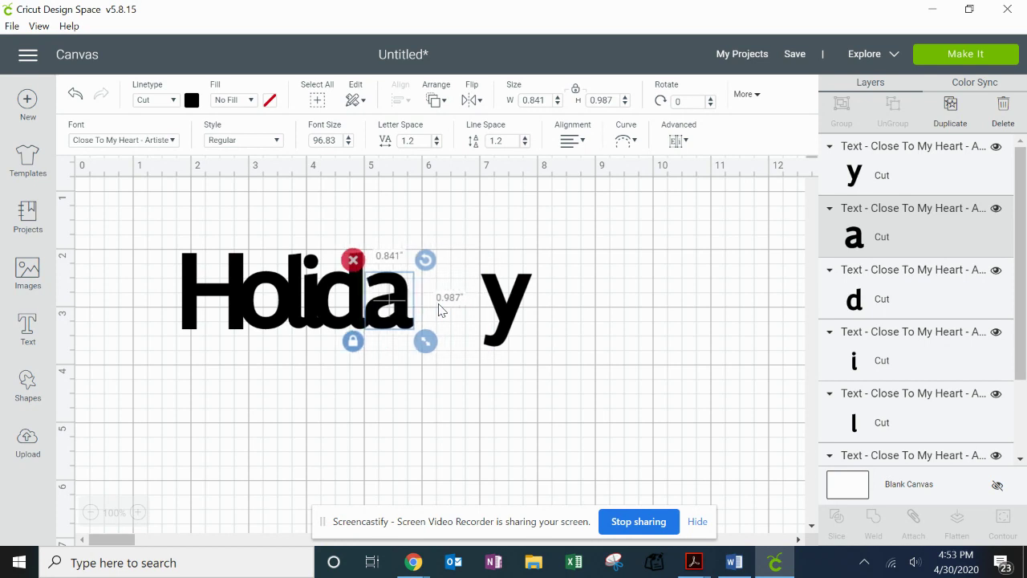
left_click(507, 309)
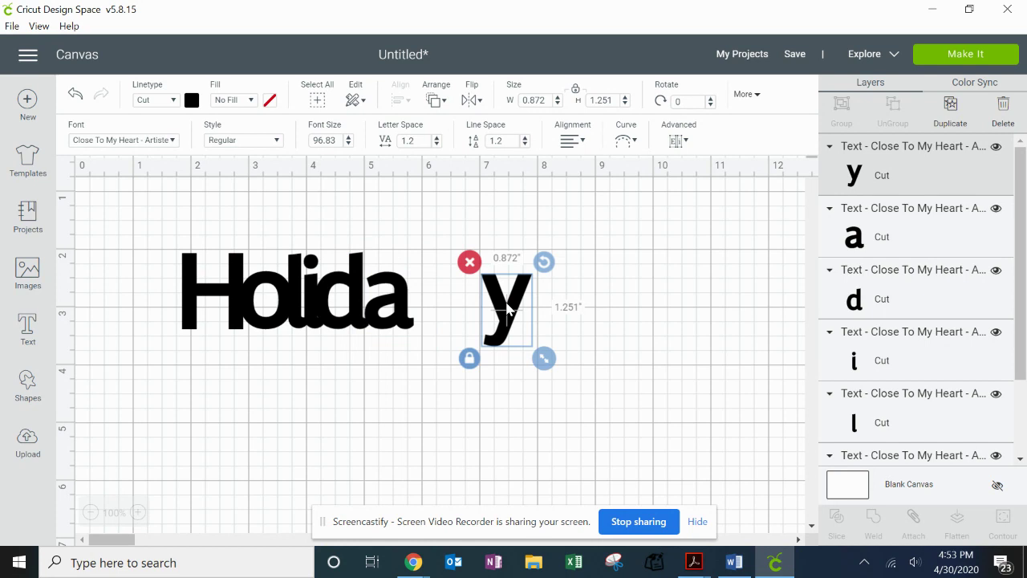
key("Left")
key("Left")
key("Left")
key("Left")
key("Left")
key("Left")
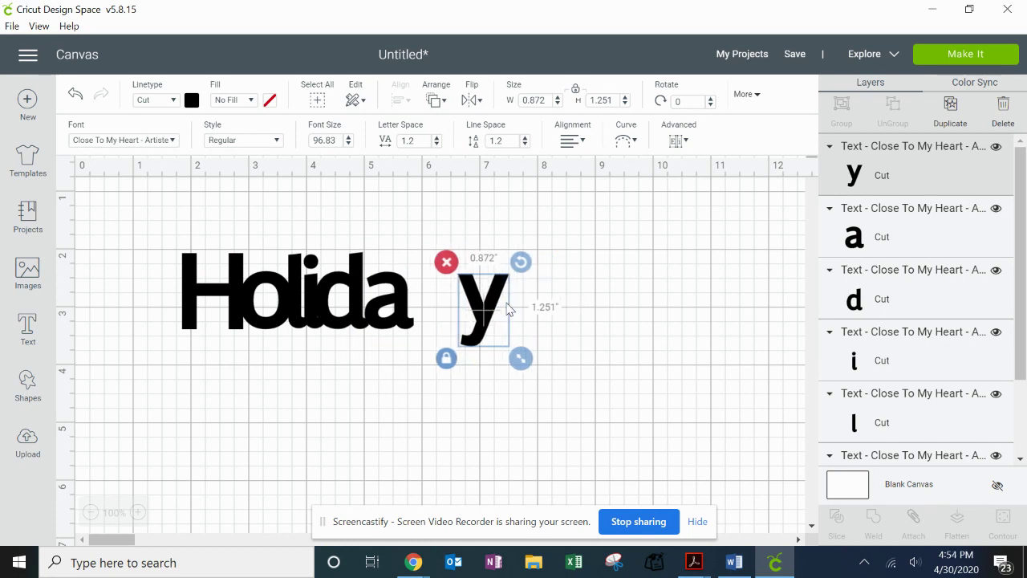
key("Left")
key("Left")
key("Left")
key("Left")
key("Left")
key("Left")
key("Left")
key("Left")
key("Left")
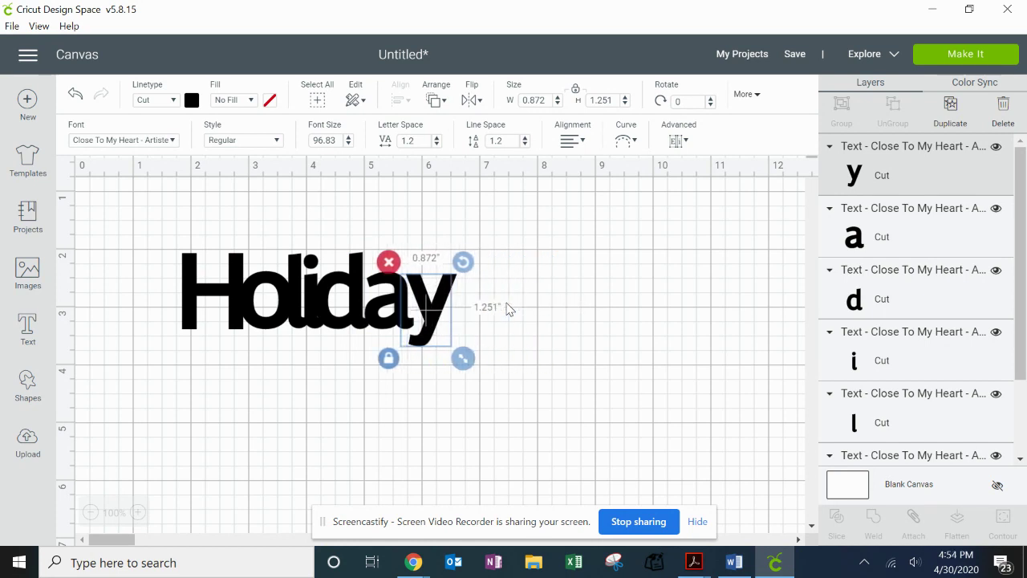
key("Right")
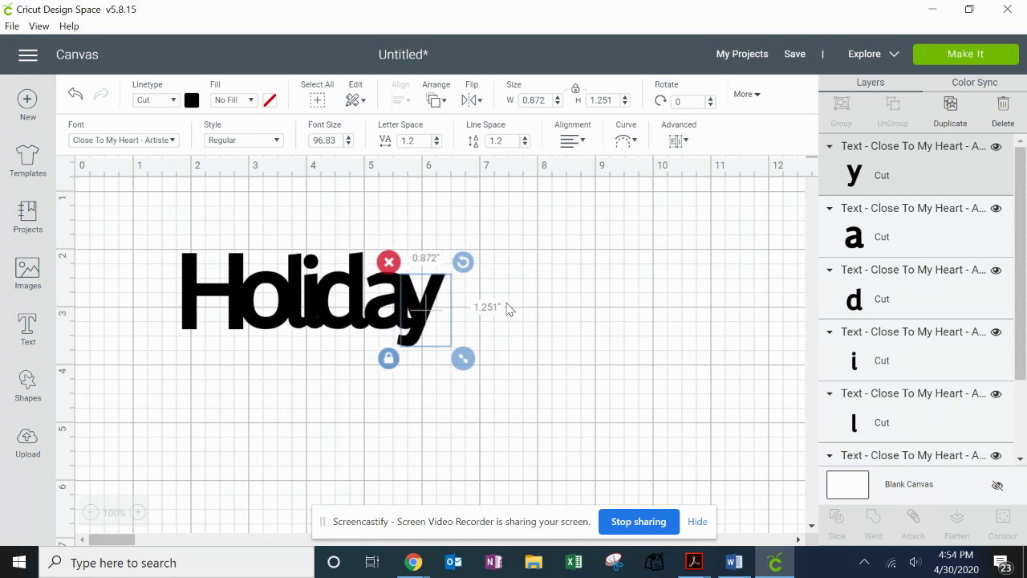
left_click(624, 277)
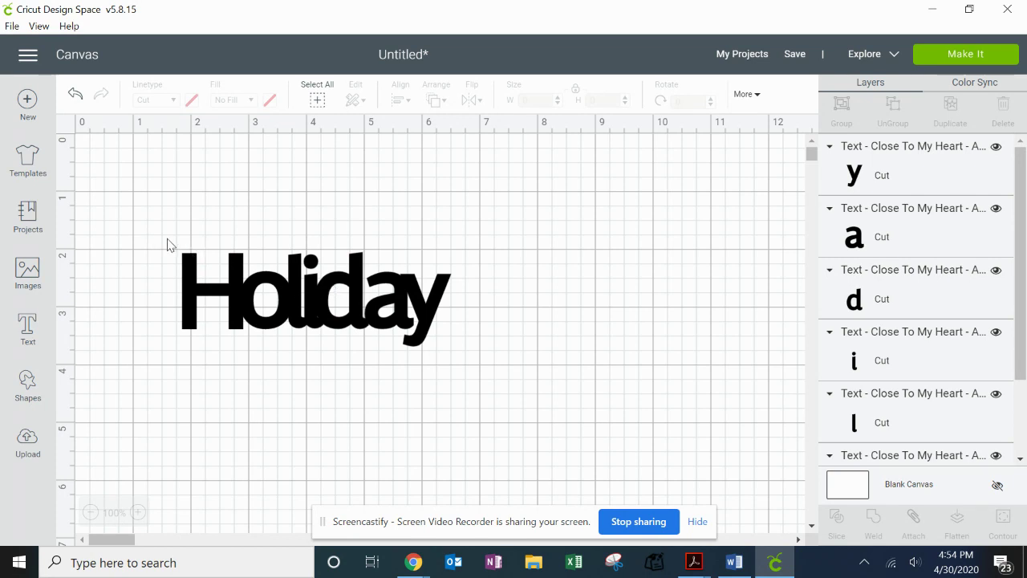
Step: Combine all the overlapping Holiday letters into one group
left_click_drag(166, 239, 468, 368)
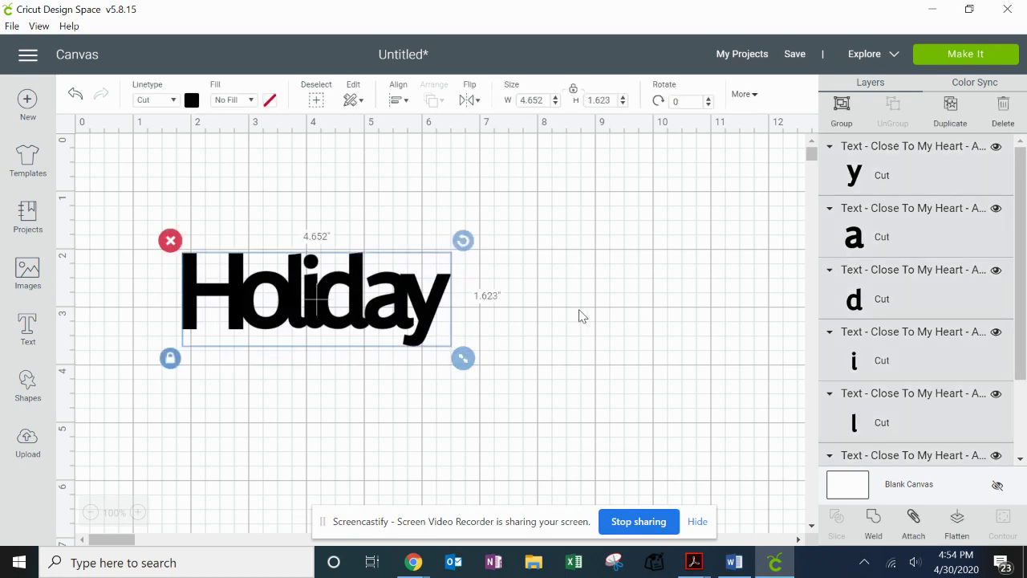
left_click(843, 108)
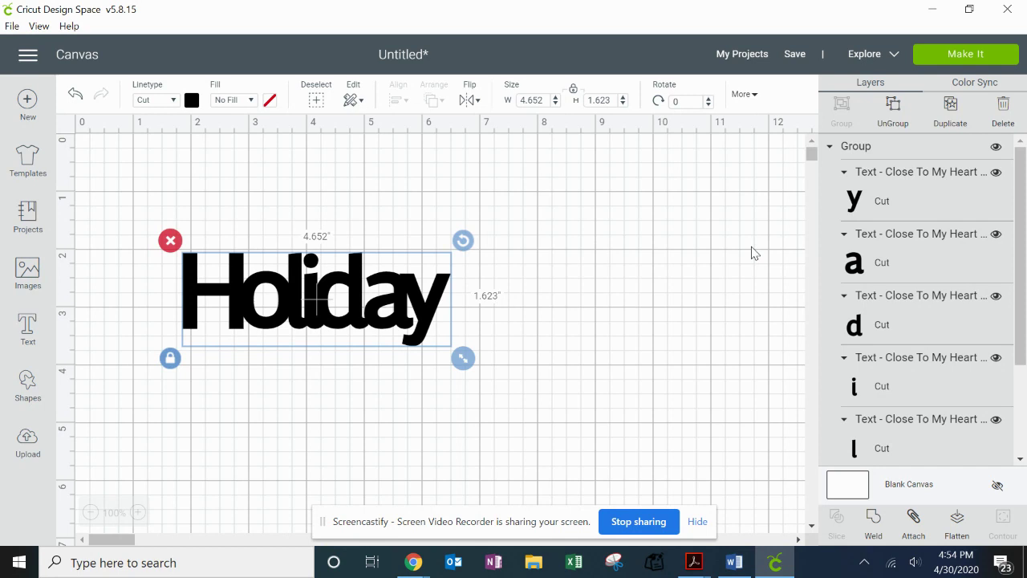
left_click(643, 282)
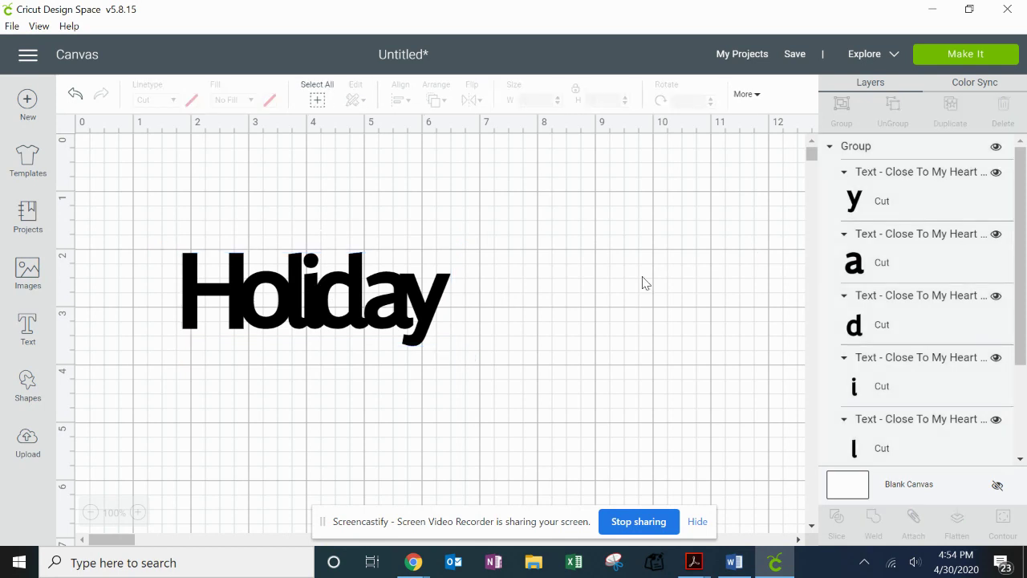
Step: Preview the grouped word on the cutting mat, then return and reselect it
left_click(979, 56)
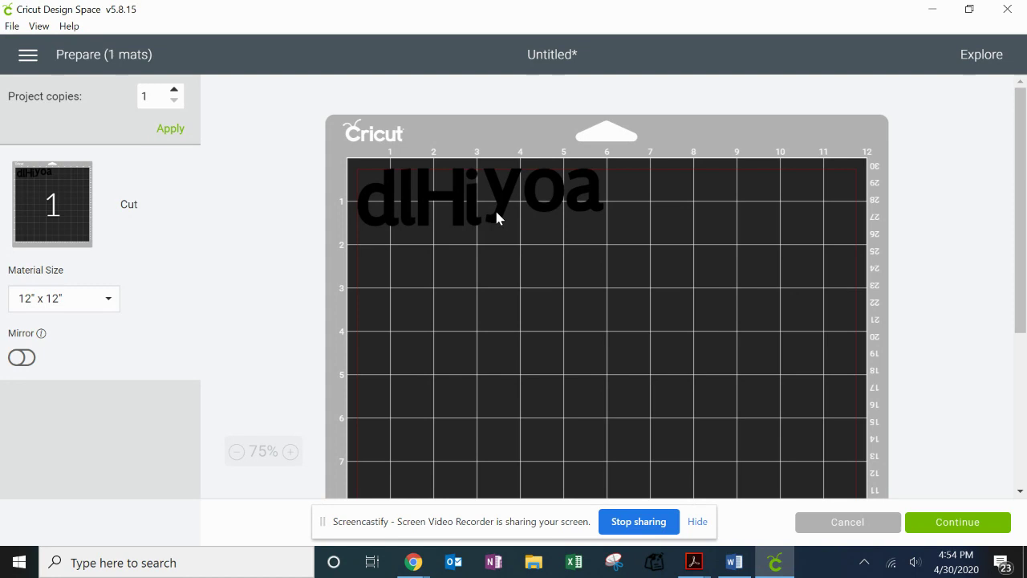
left_click(847, 522)
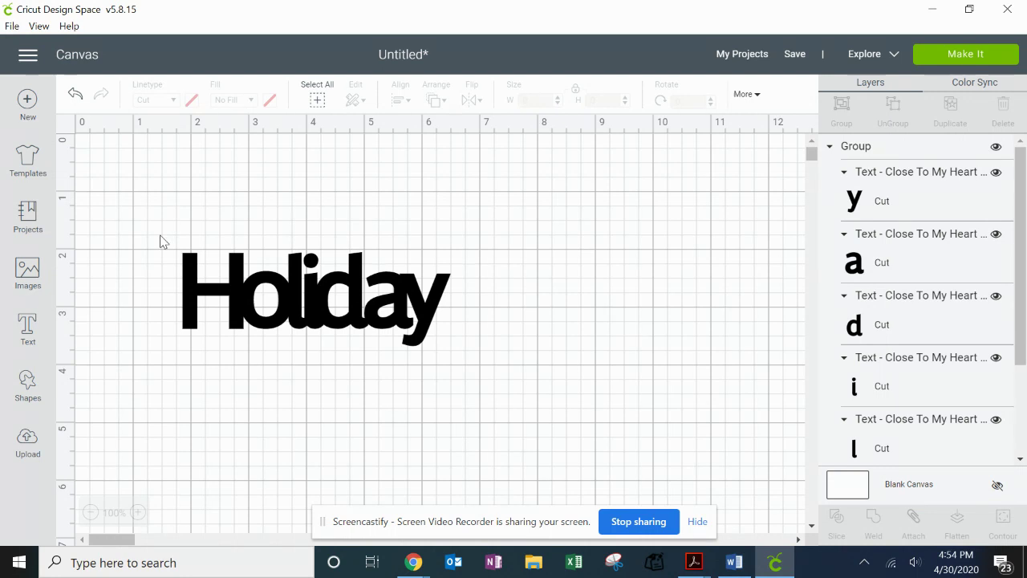
left_click_drag(160, 236, 476, 384)
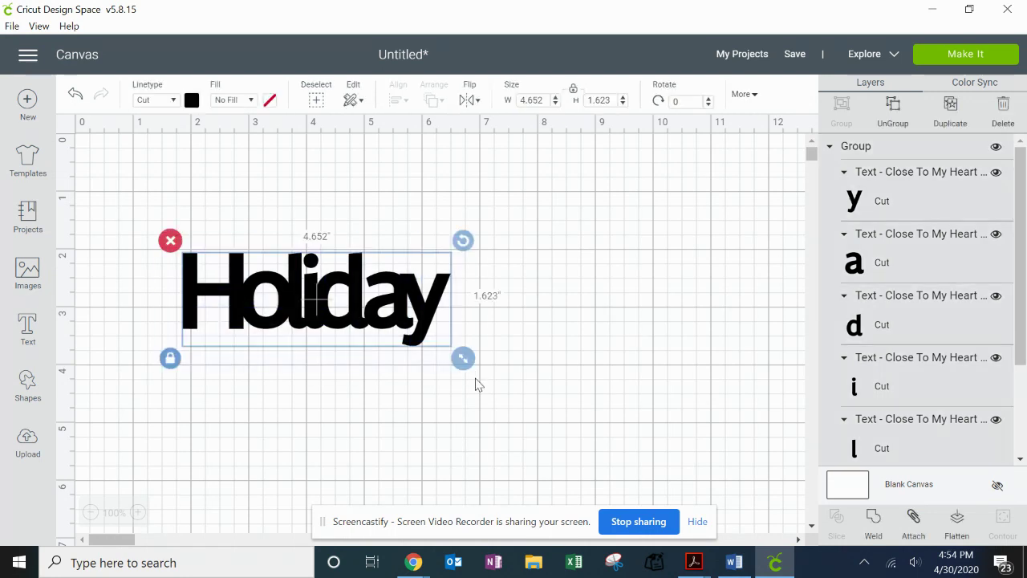
Step: Weld Holiday into a single Weld Result shape and preview it on the 12-by-12 mat
left_click(876, 526)
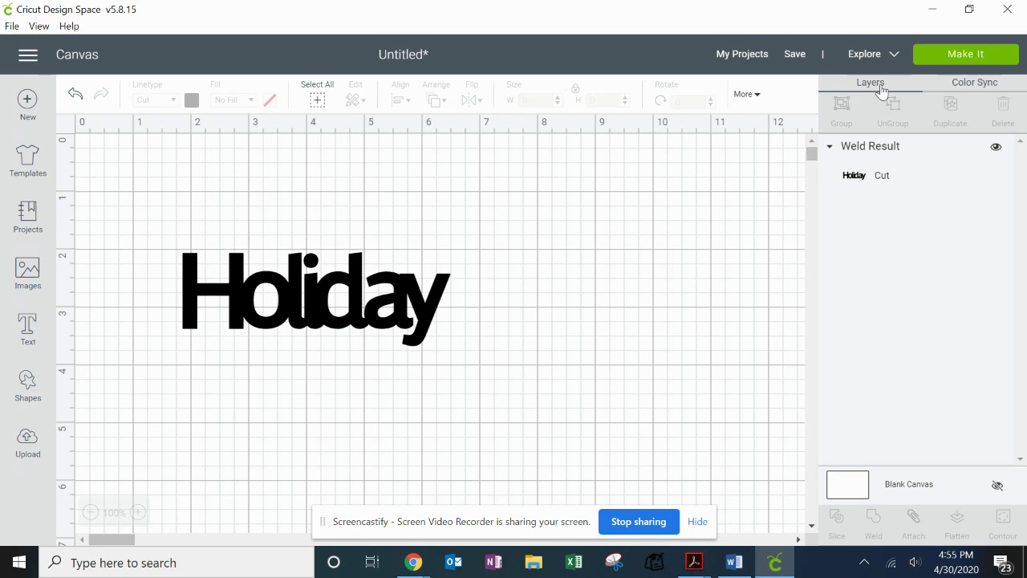
left_click(965, 57)
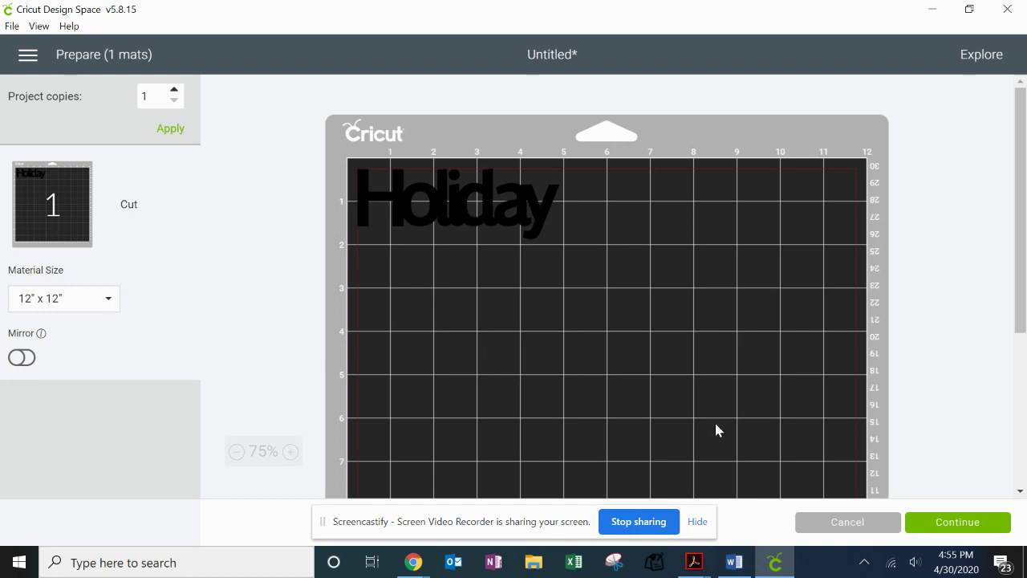
left_click(849, 523)
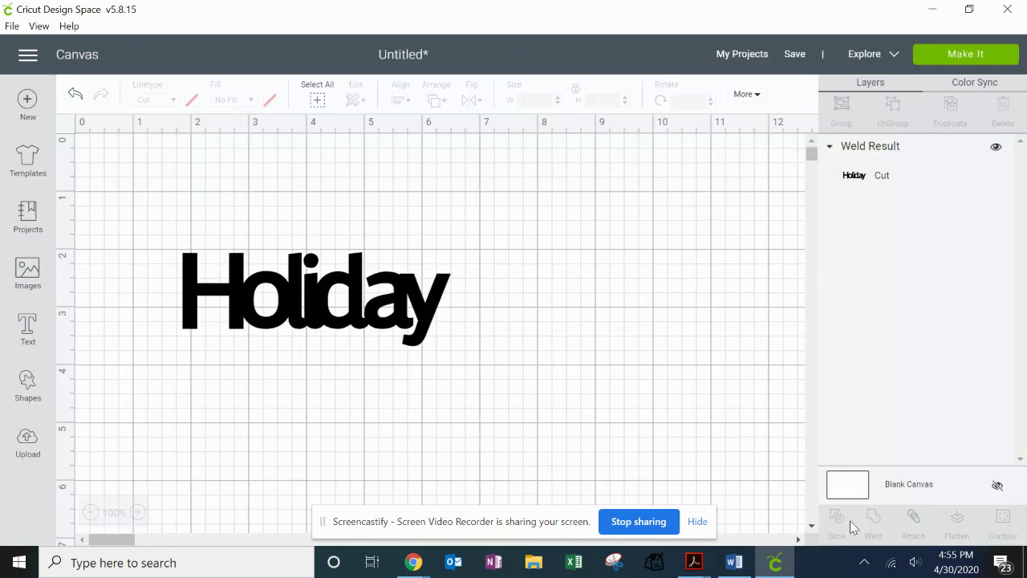